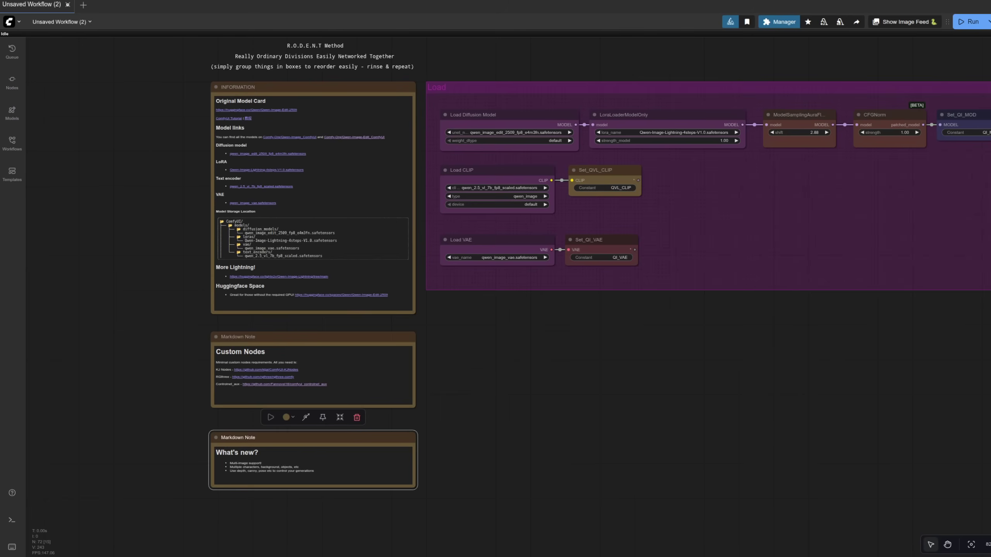
Step: Zoom to the What's new? note to read the workflow's update details
key(".")
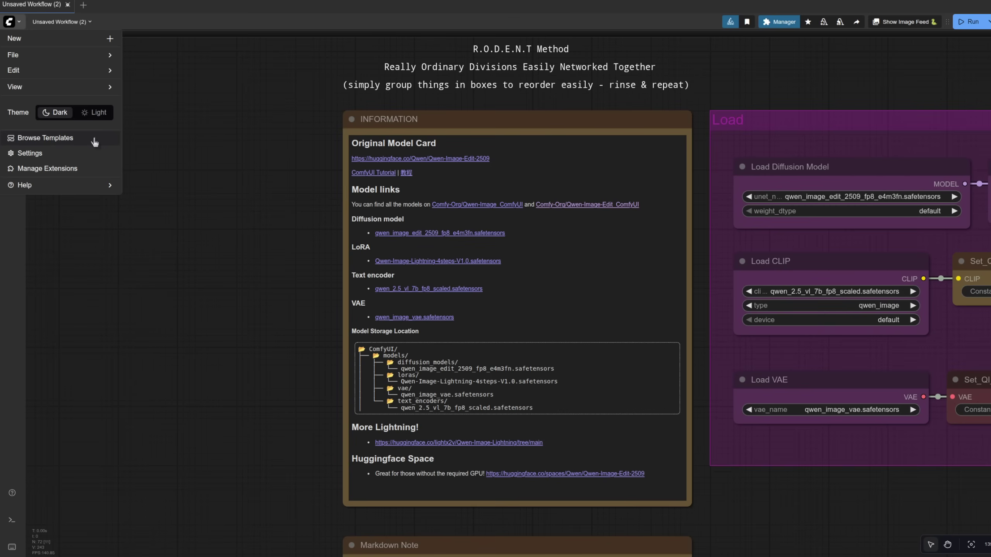
Step: Open the template browser and filter it to the Image category
left_click(95, 143)
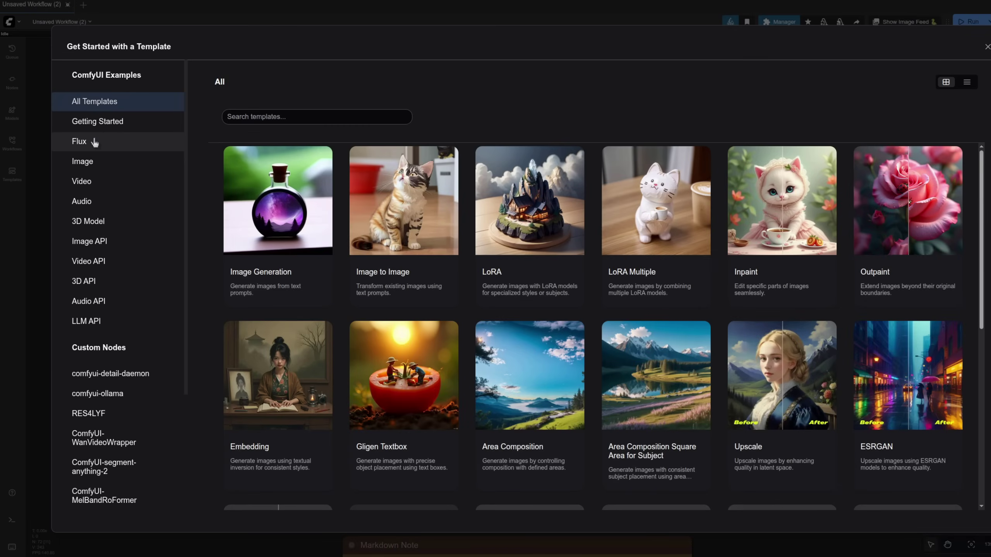
left_click(89, 168)
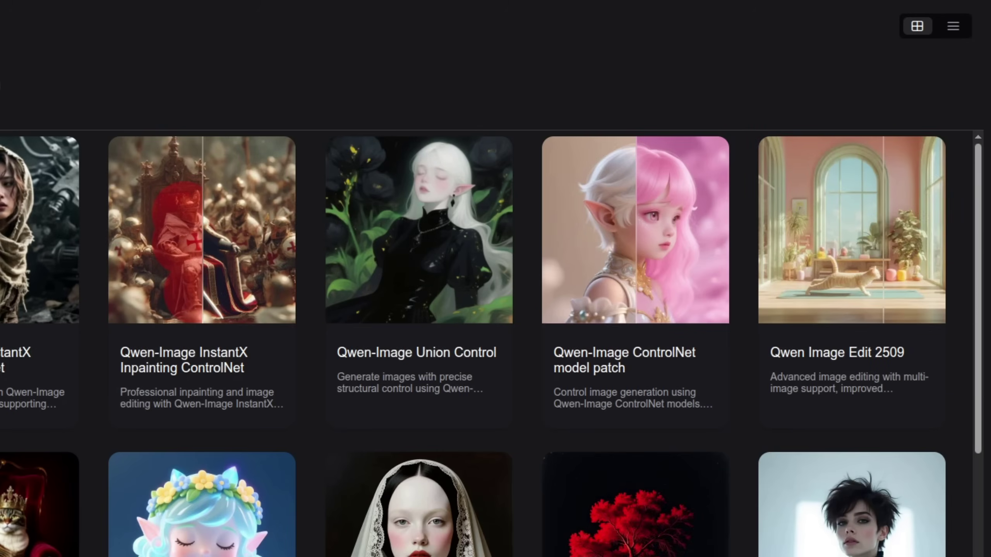
Step: Load the Qwen Image Edit 2509 template workflow from its card
left_click(883, 230)
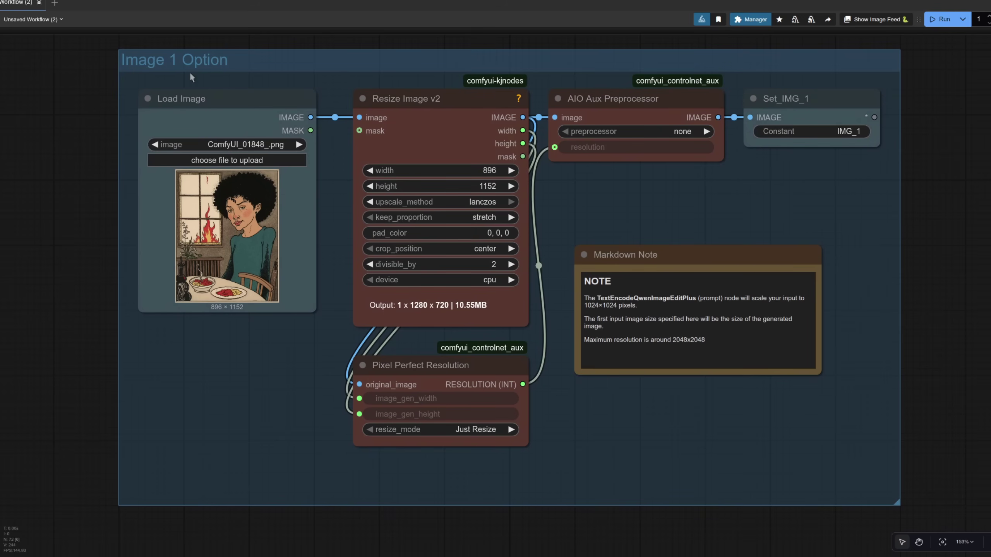
Step: Inspect the Image 1 Option resize and preprocessor nodes with the resolution note, then move to Image 2 Option
scroll(667, 217, "up", 5)
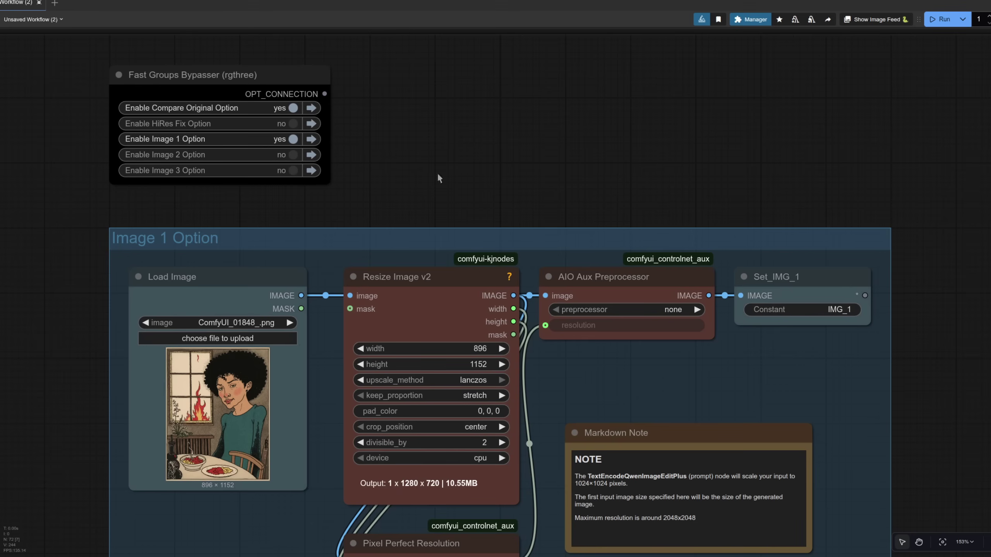
left_click_drag(972, 440, 963, 267)
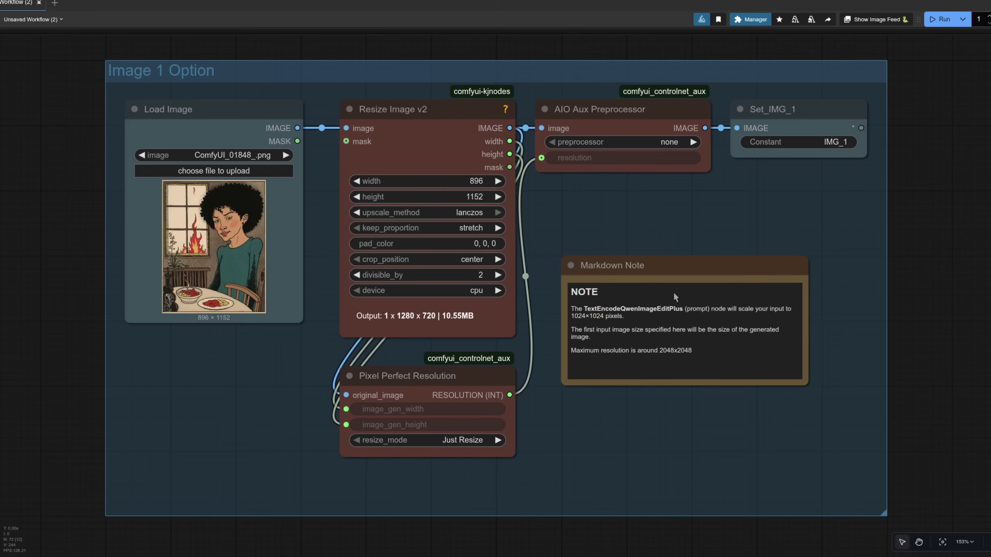
scroll(741, 386, "up", 8)
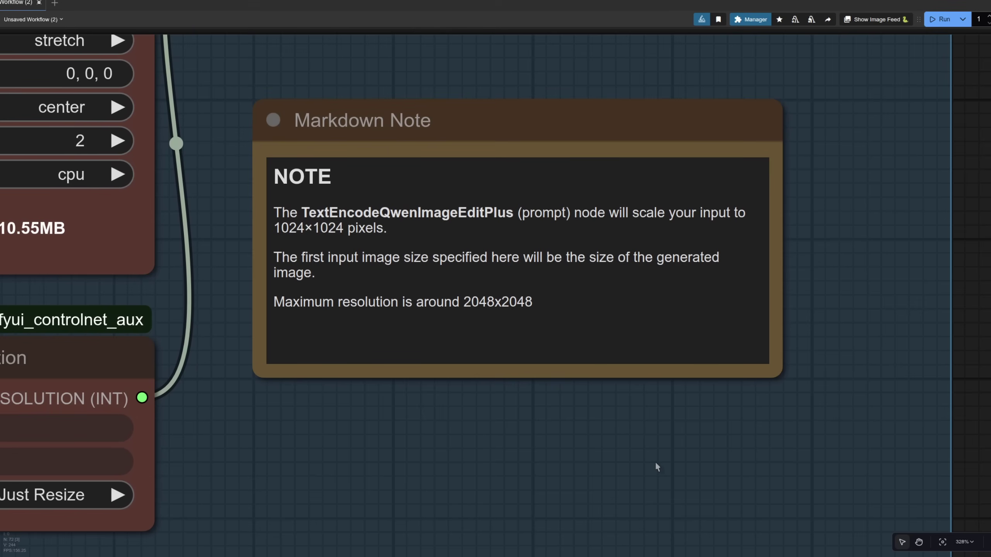
scroll(654, 461, "down", 7)
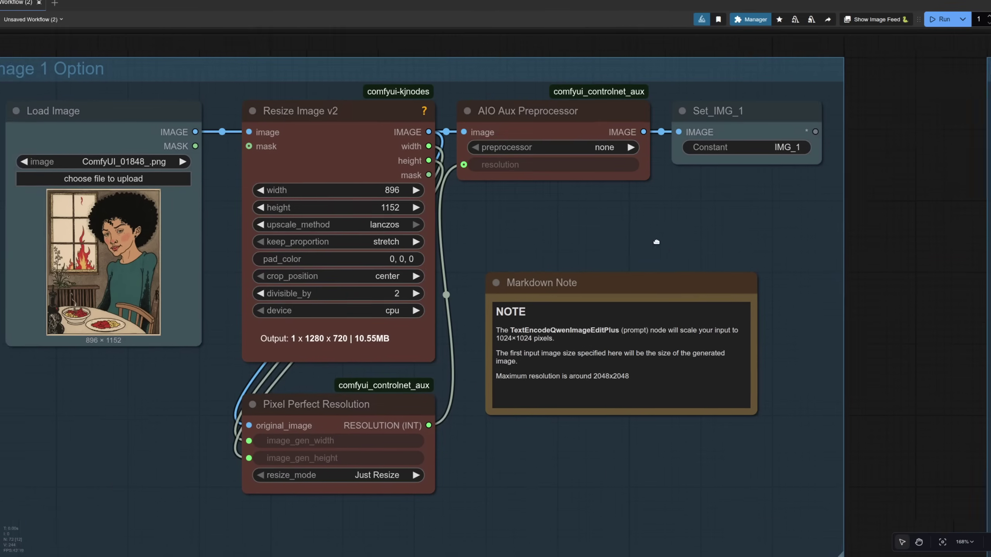
scroll(494, 277, "up", 7)
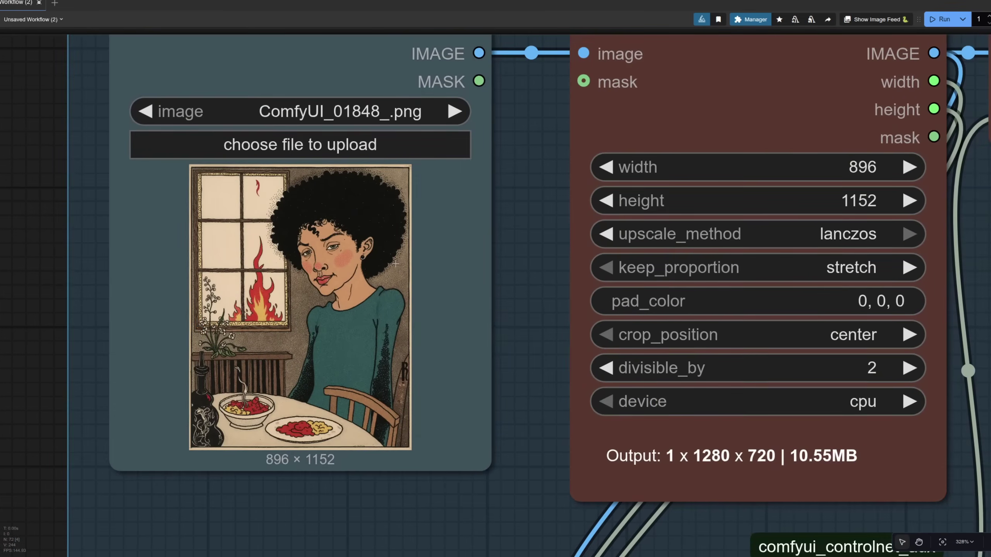
scroll(396, 264, "down", 4)
left_click_drag(698, 229, 488, 222)
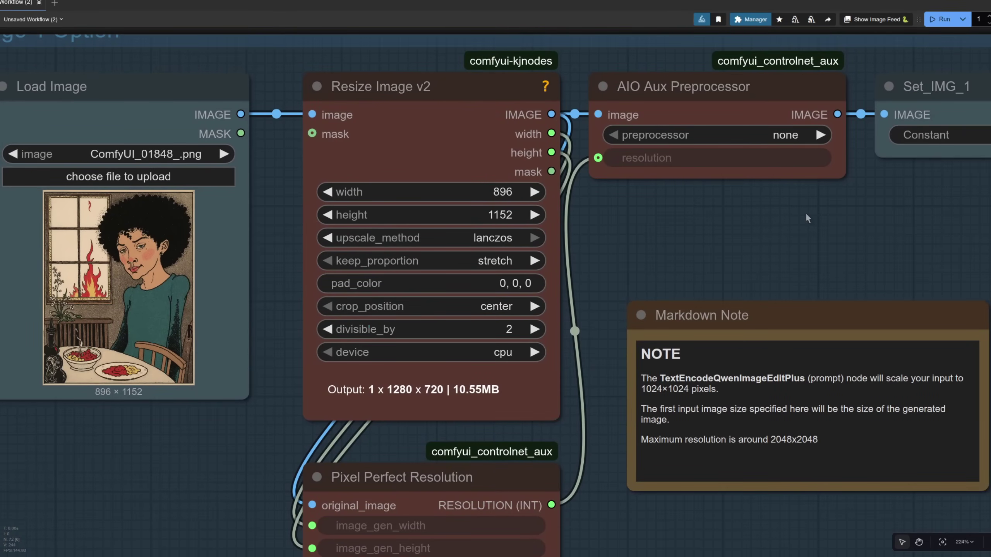
scroll(805, 213, "up", 5)
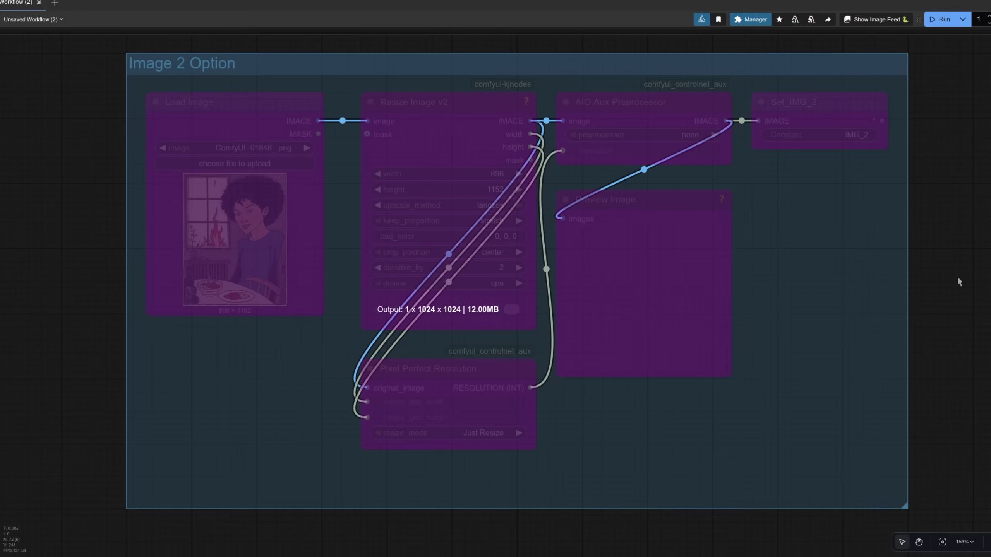
Step: Jump to the Prompt group and view both positive and negative TextEncodeQwenImageEditPlus encoders
key("2")
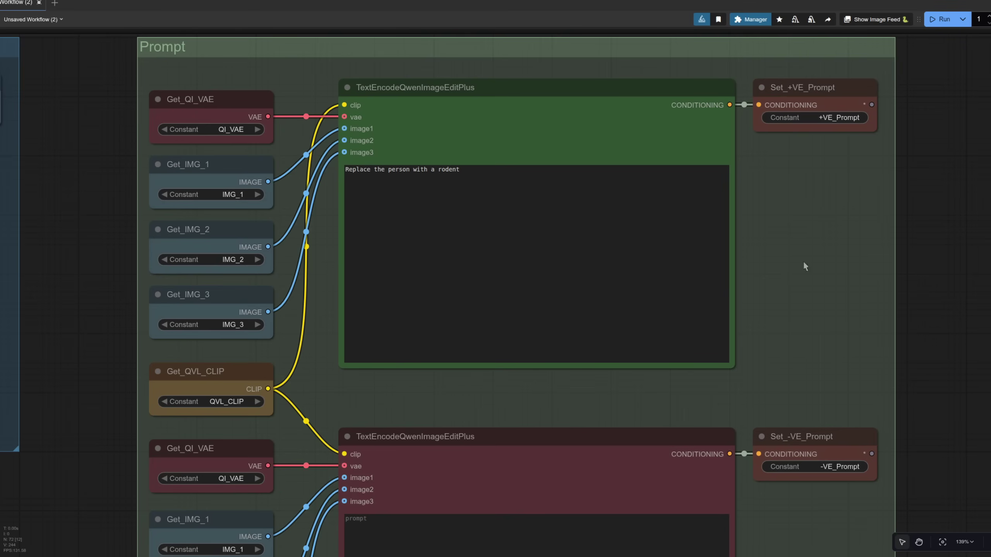
left_click_drag(983, 455, 989, 230)
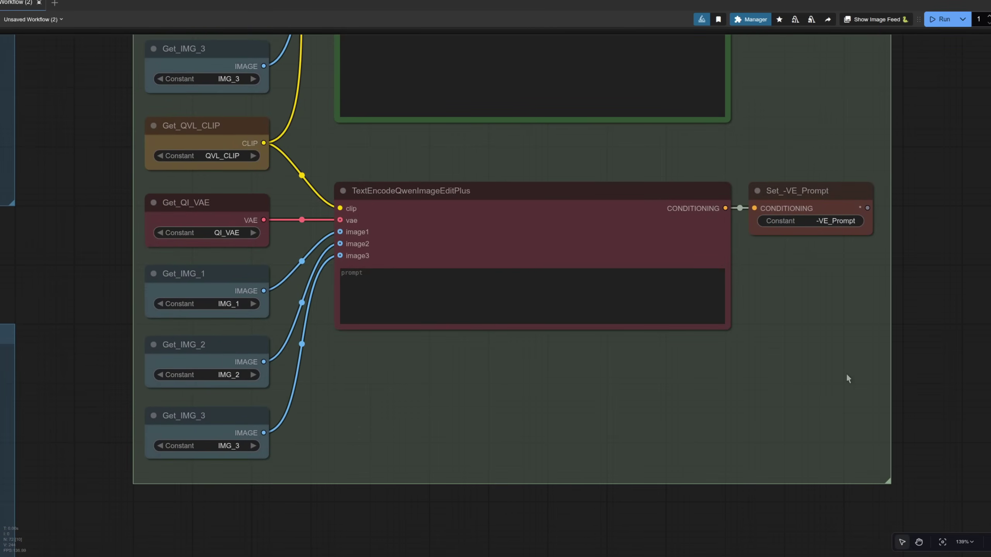
left_click_drag(938, 101, 909, 347)
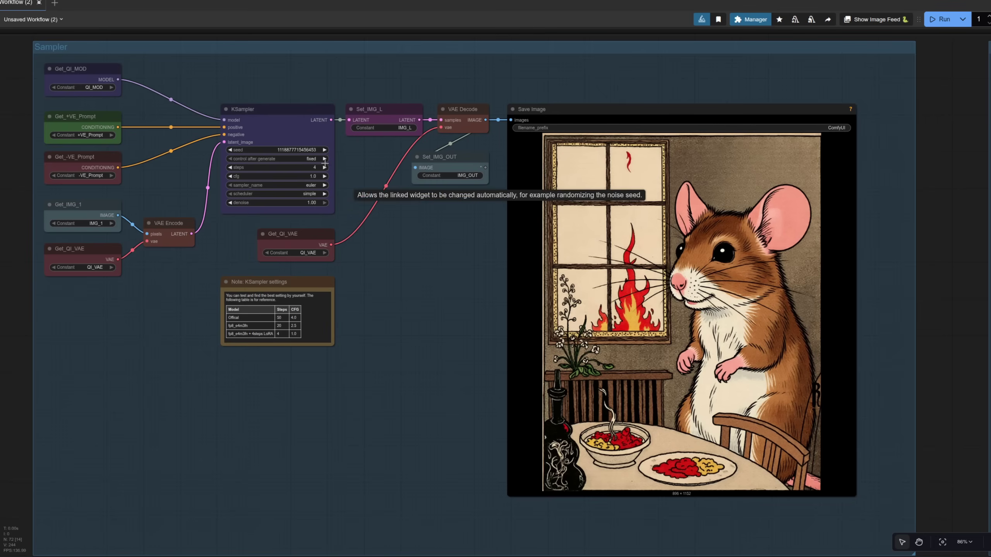
Step: Zoom into the Note: KSampler settings table to read the recommended values
scroll(173, 307, "up", 12)
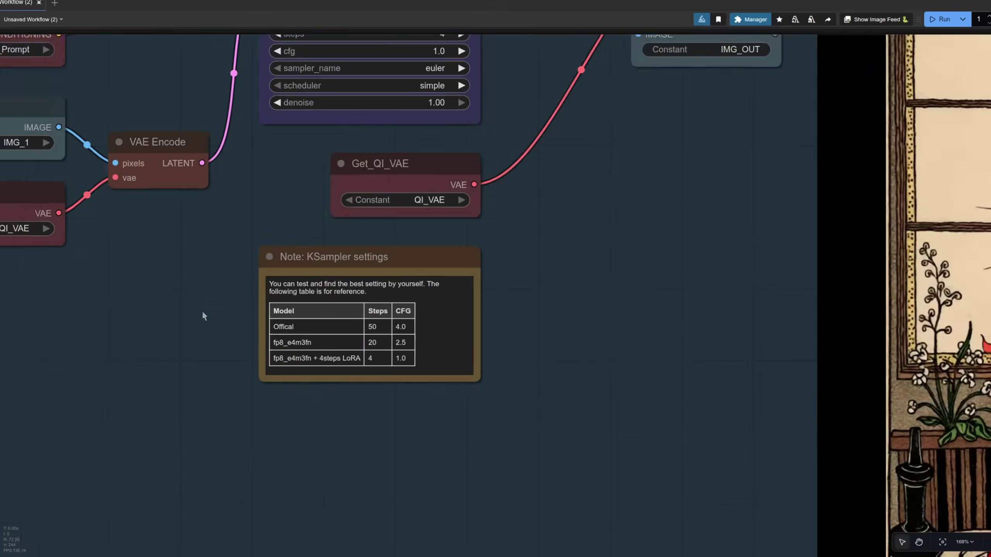
scroll(815, 283, "up", 1)
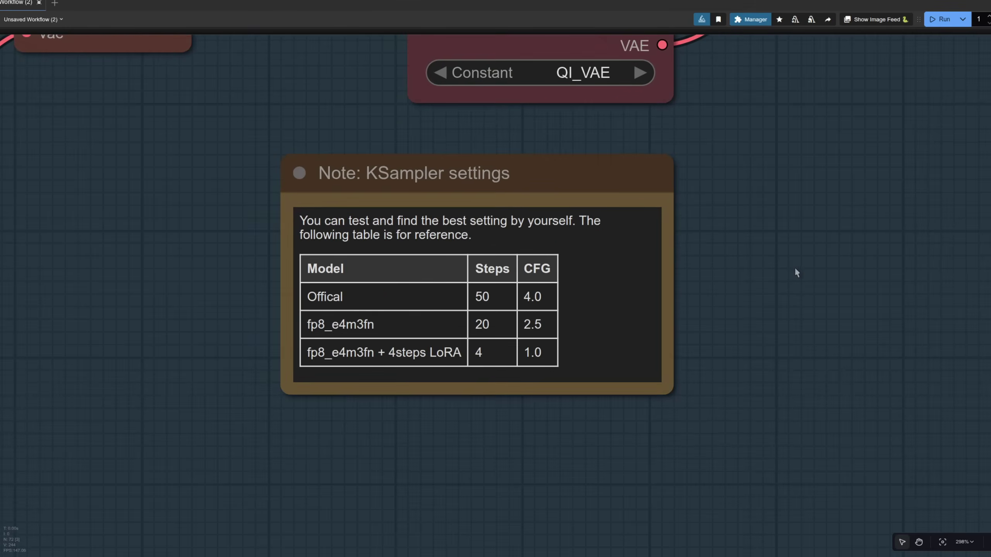
scroll(796, 272, "up", 1)
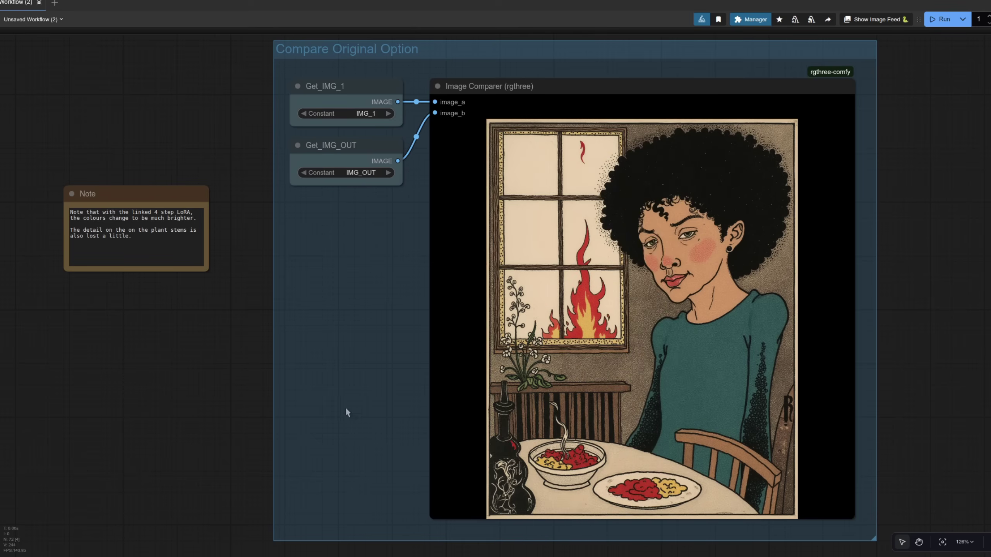
Step: Zoom and pan in on the Image Comparer to compare the rat output with the original portrait
scroll(345, 408, "up", 6)
left_click_drag(393, 411, 238, 346)
scroll(298, 276, "up", 2)
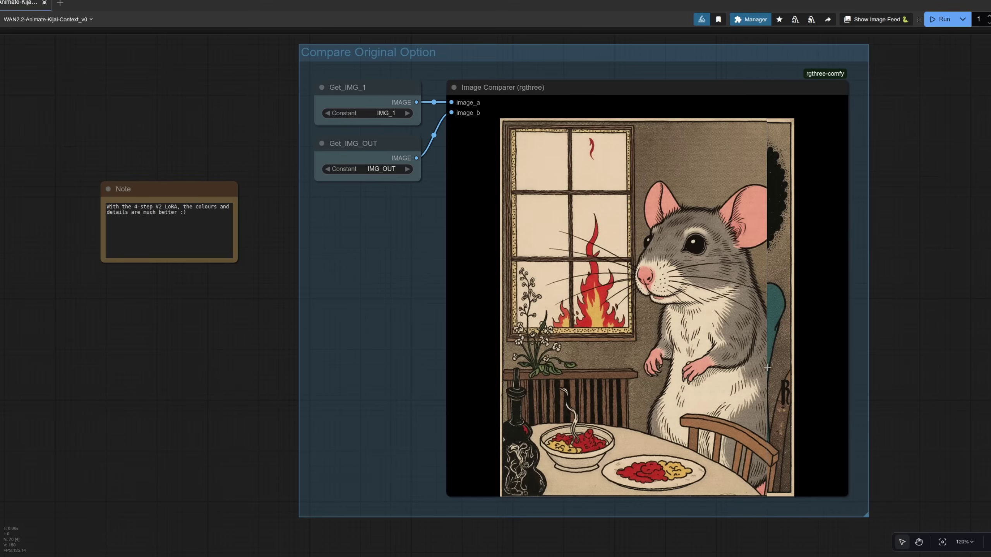
Step: Jump via bookmark hotkeys to the Load group, the KSampler settings, and the saved output image
key("1")
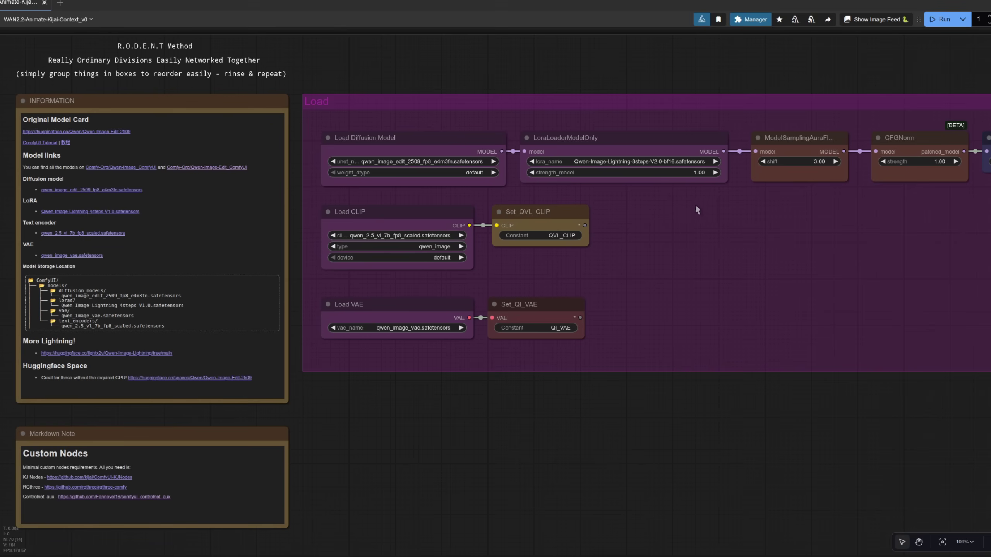
key("2")
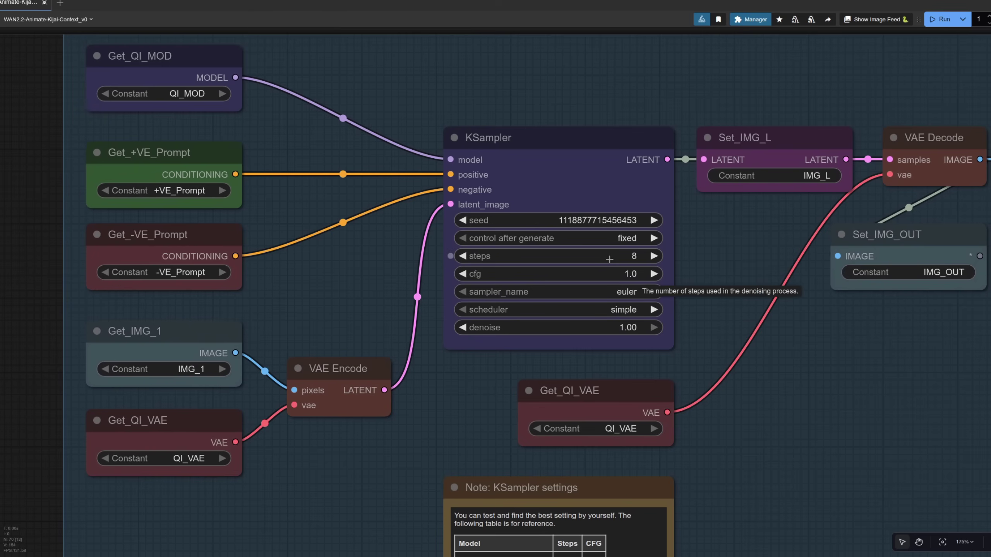
key("3")
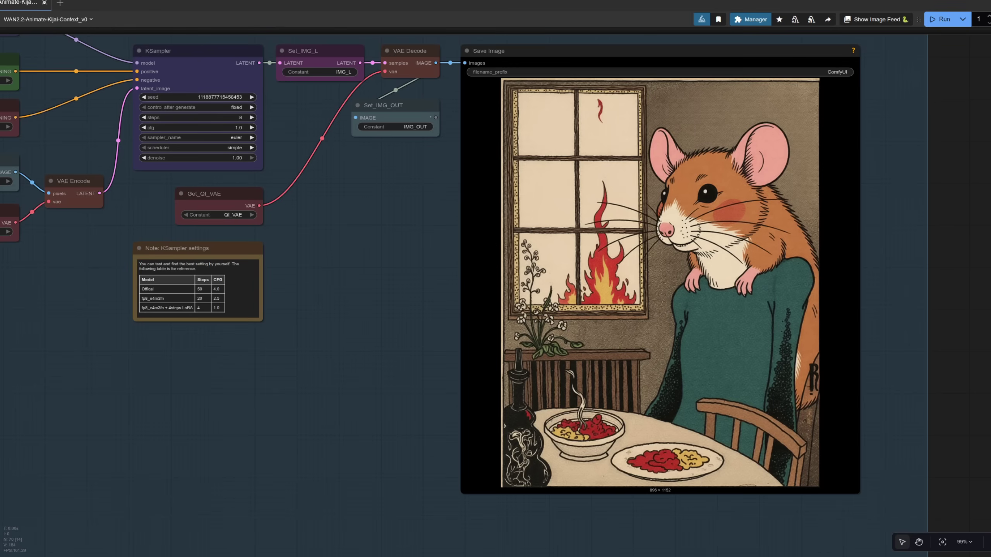
Step: Check the group enable switches, then keep OpenposePreprocessor in the Image 2 Option group
key("1")
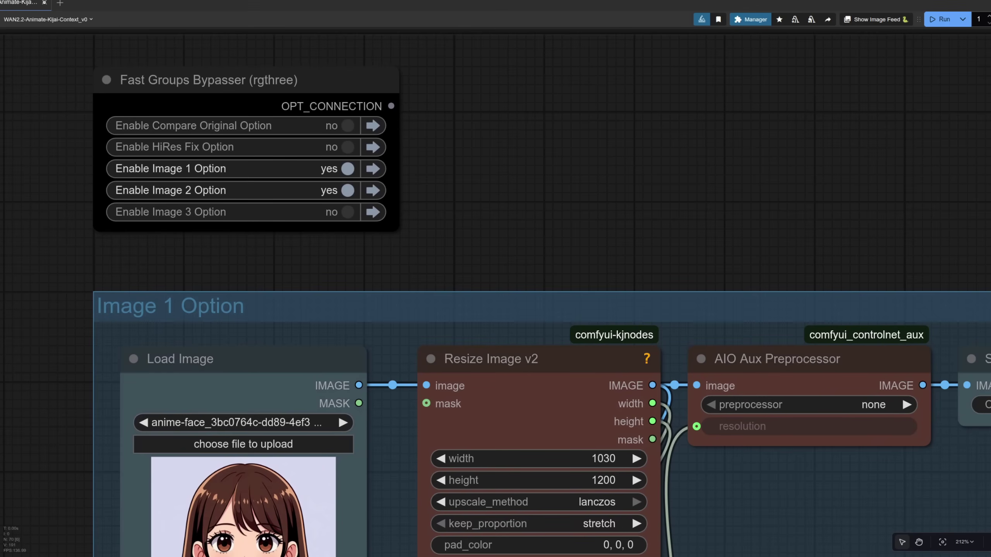
left_click_drag(724, 237, 740, 221)
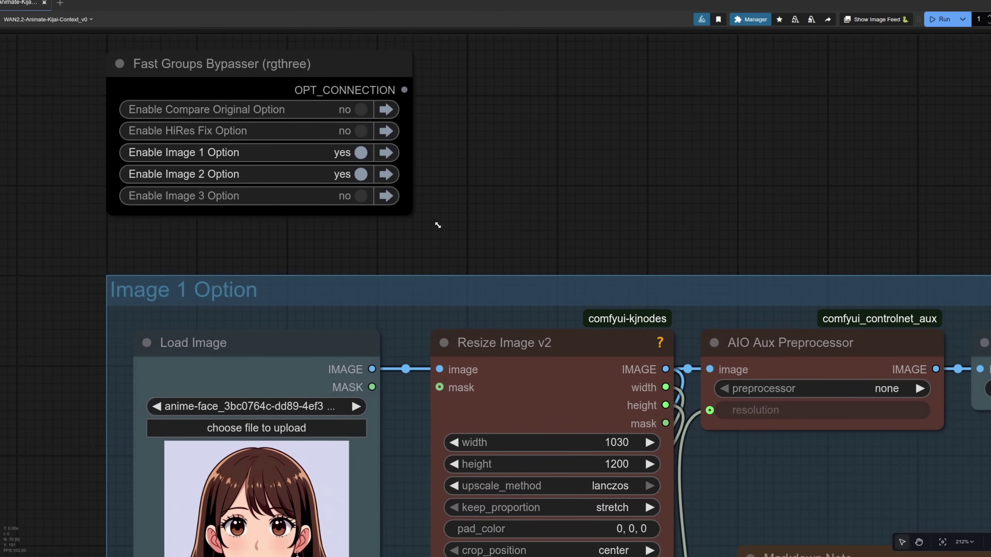
left_click_drag(808, 501, 710, 263)
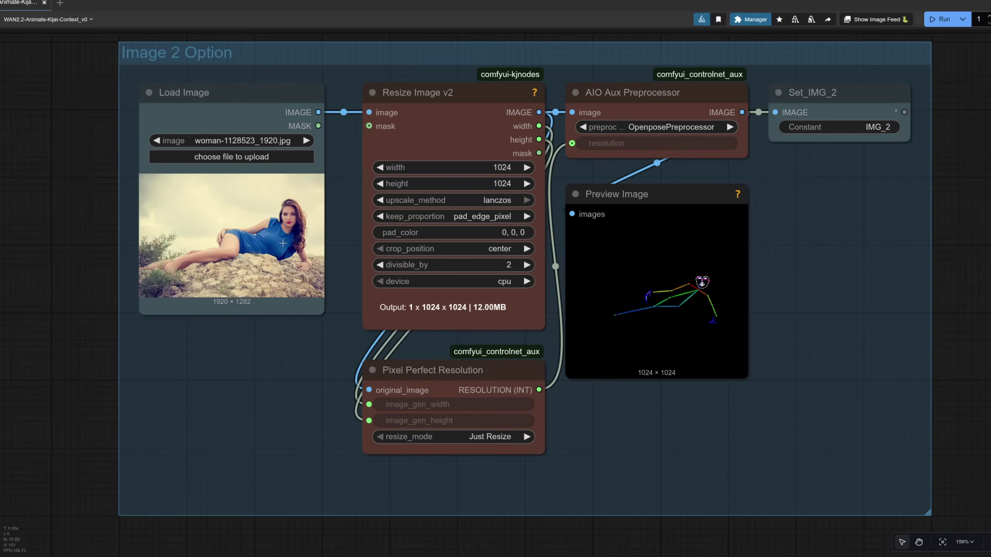
left_click(697, 129)
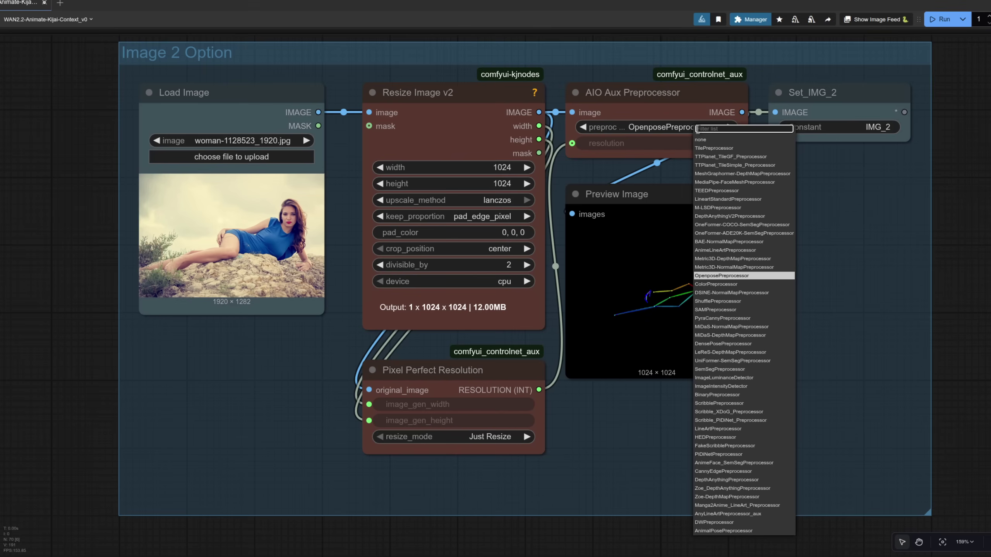
left_click(757, 277)
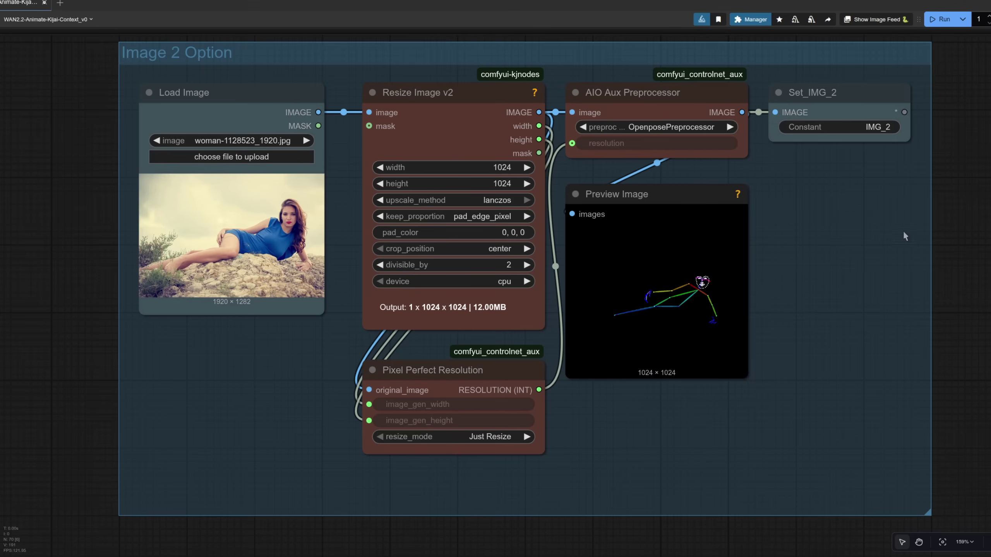
Step: Zoom in on the OpenPose stick-figure pose preview
scroll(646, 290, "up", 7)
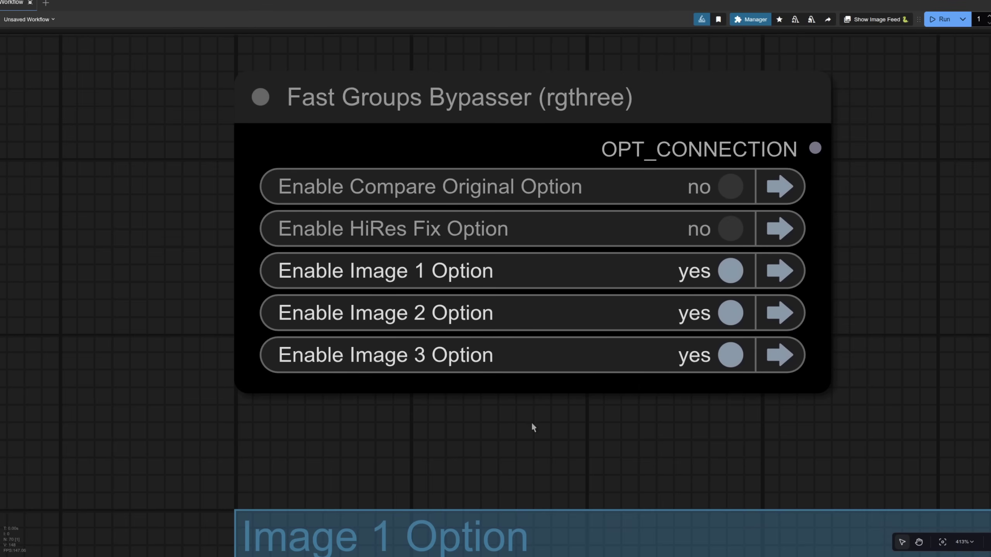
Step: Pan and zoom down past the Image 1 and Image 2 Option groups
scroll(969, 456, "down", 2)
left_click_drag(969, 455, 737, 140)
scroll(737, 140, "down", 5)
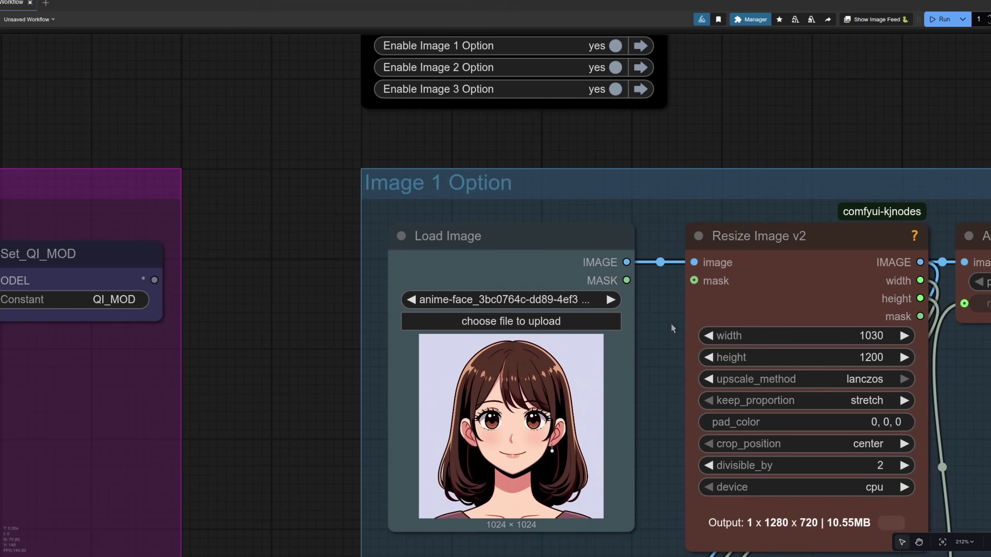
scroll(553, 305, "down", 2)
scroll(416, 519, "down", 2)
scroll(416, 519, "up", 2)
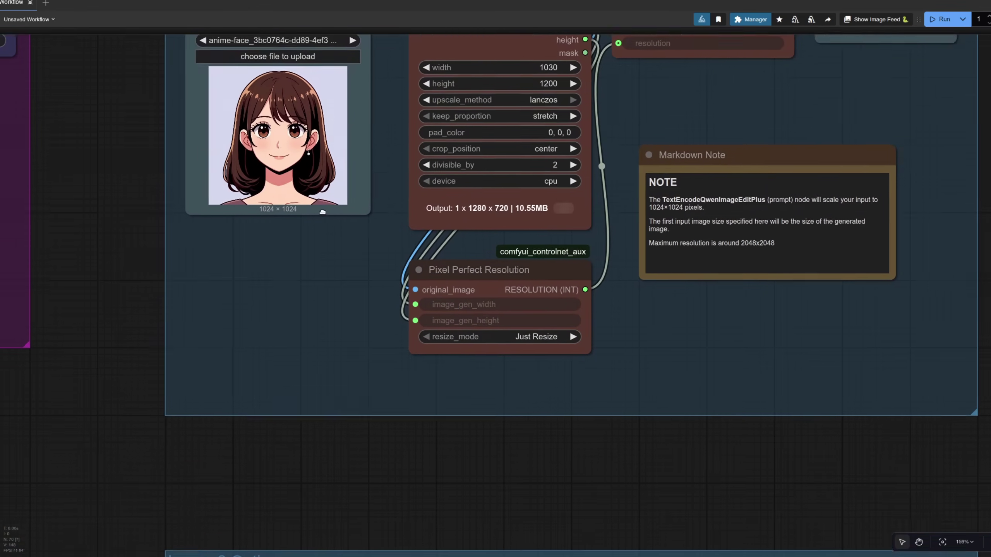
left_click_drag(416, 519, 413, 85)
scroll(381, 365, "up", 3)
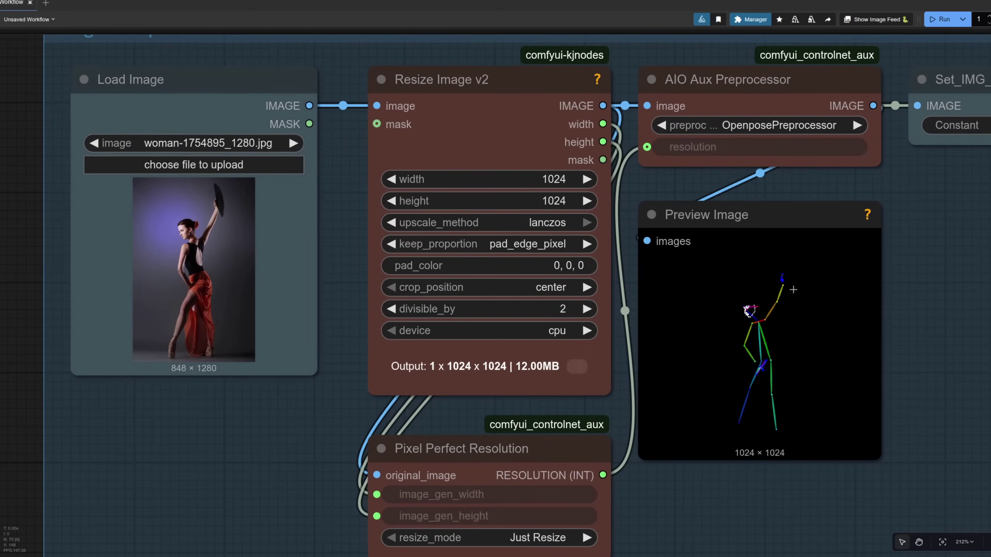
Step: Zoom in on the Image 3 Load Image node showing the rat beside an easel
left_click_drag(797, 526, 854, 66)
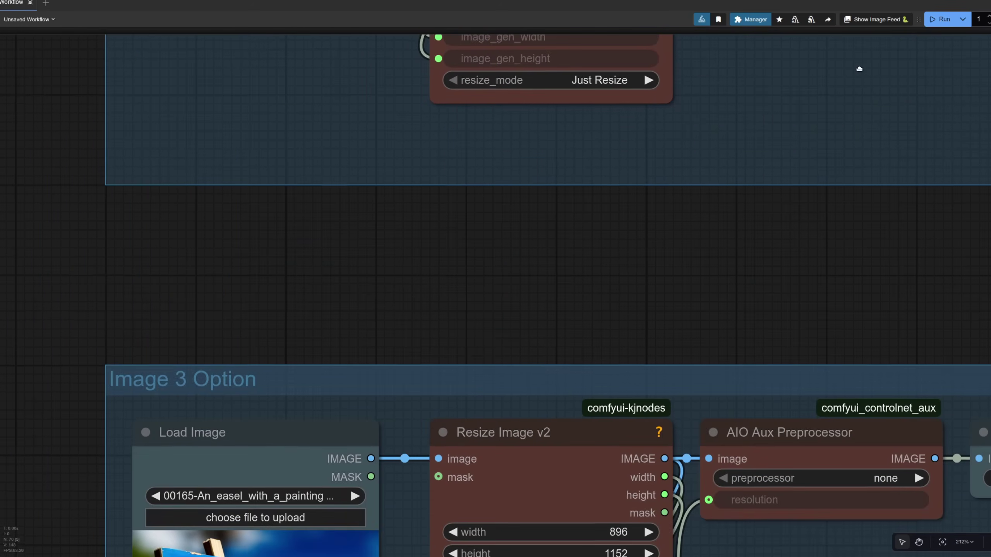
scroll(590, 267, "down", 2)
left_click_drag(591, 267, 603, 74)
scroll(348, 503, "up", 6)
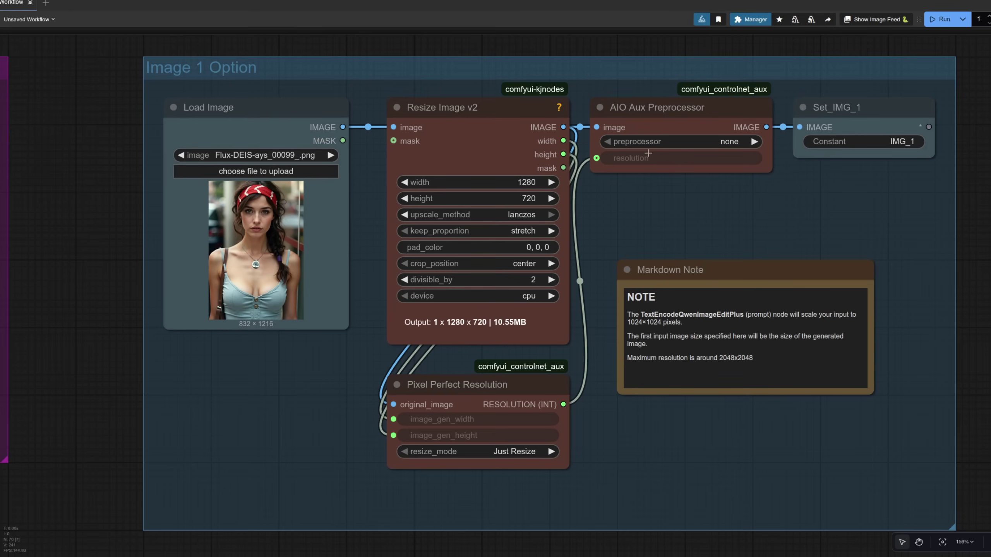
Step: Pan across the Image 2 Option group to check the hands-behind-head depth map, then zoom
left_click_drag(768, 487, 772, 213)
left_click_drag(982, 445, 955, 137)
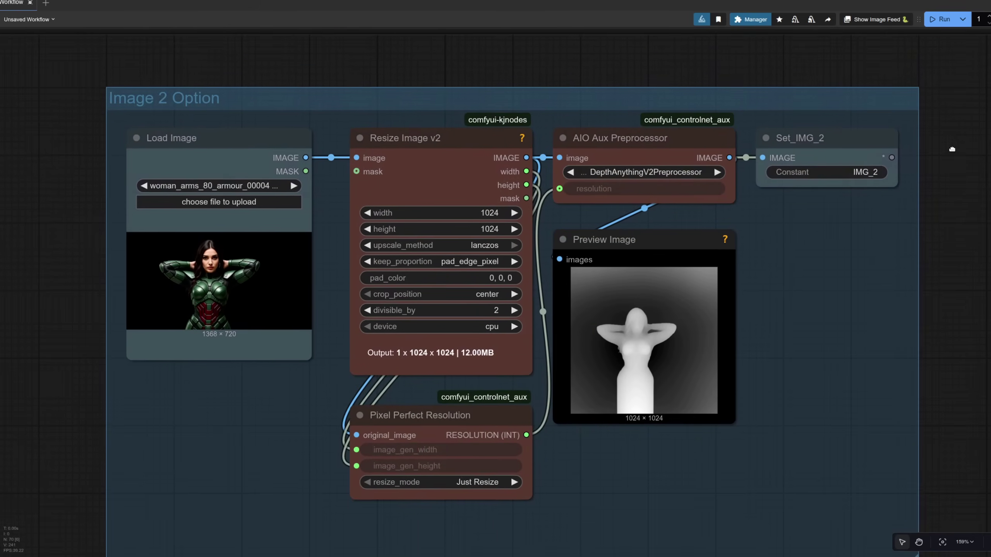
left_click_drag(862, 328, 843, 276)
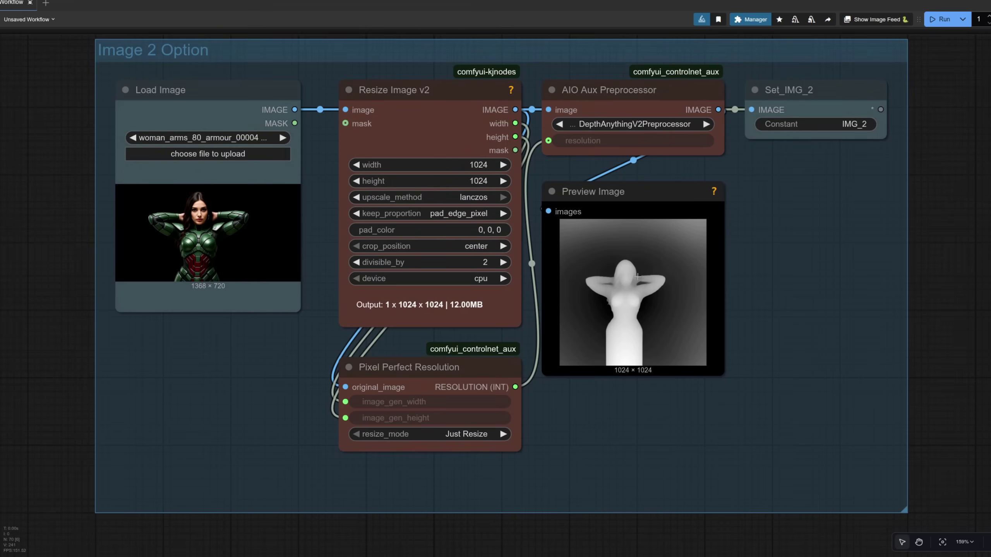
scroll(940, 379, "down", 10)
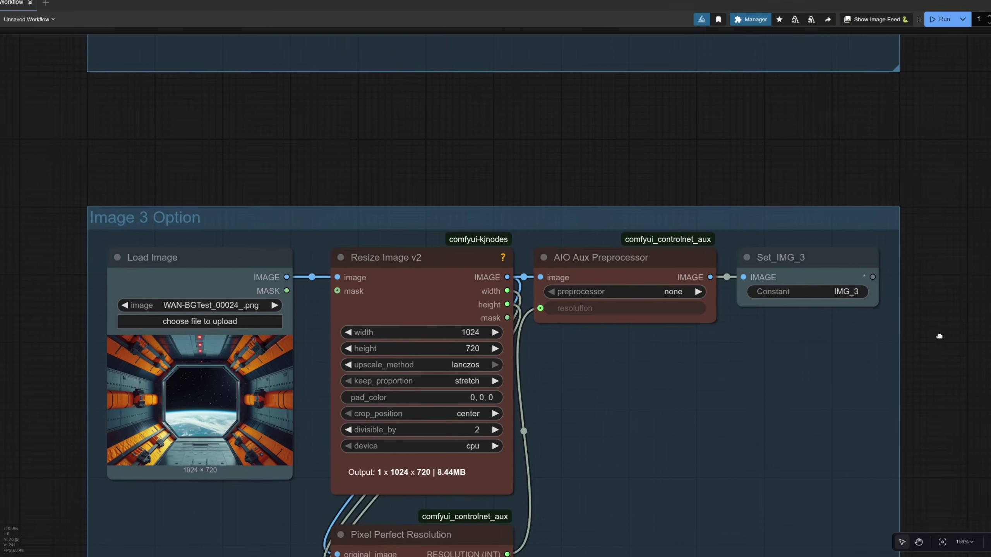
scroll(939, 336, "down", 4)
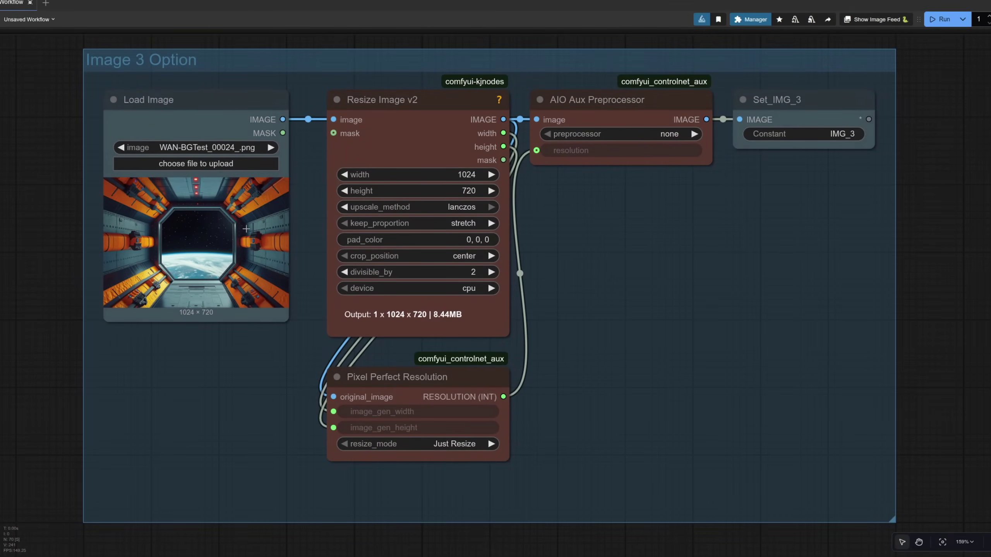